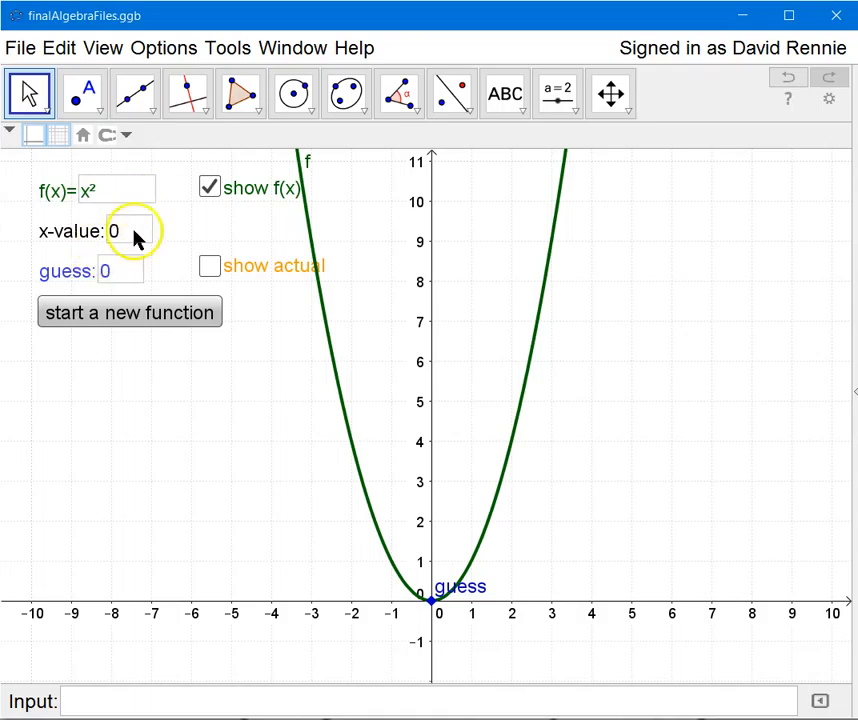
Step: Display the algebra list of the finished function file, examine its guessval and xval numbers, and hide the list
left_click(137, 50)
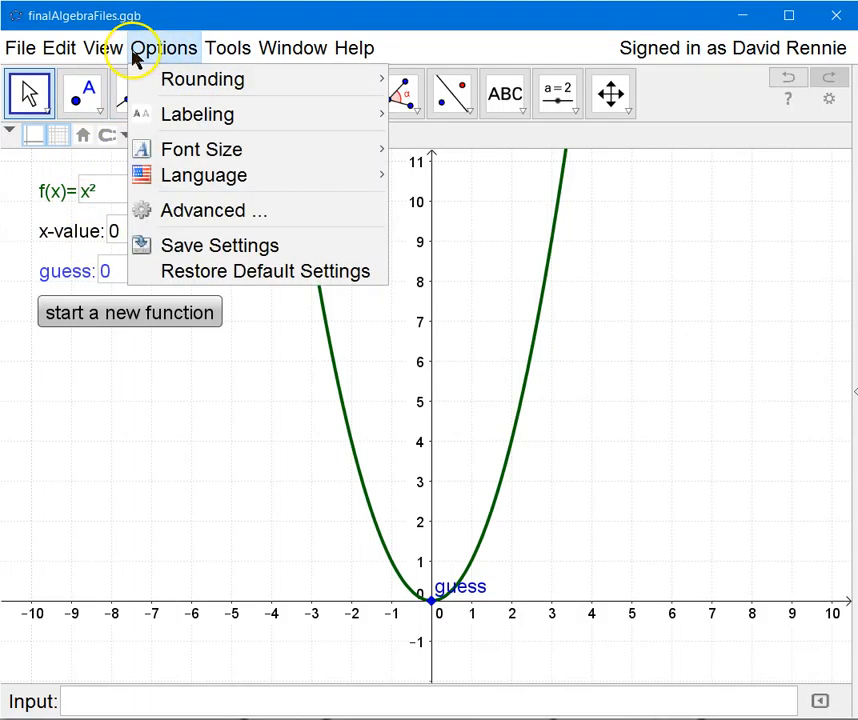
mouse_move(100, 52)
left_click(121, 84)
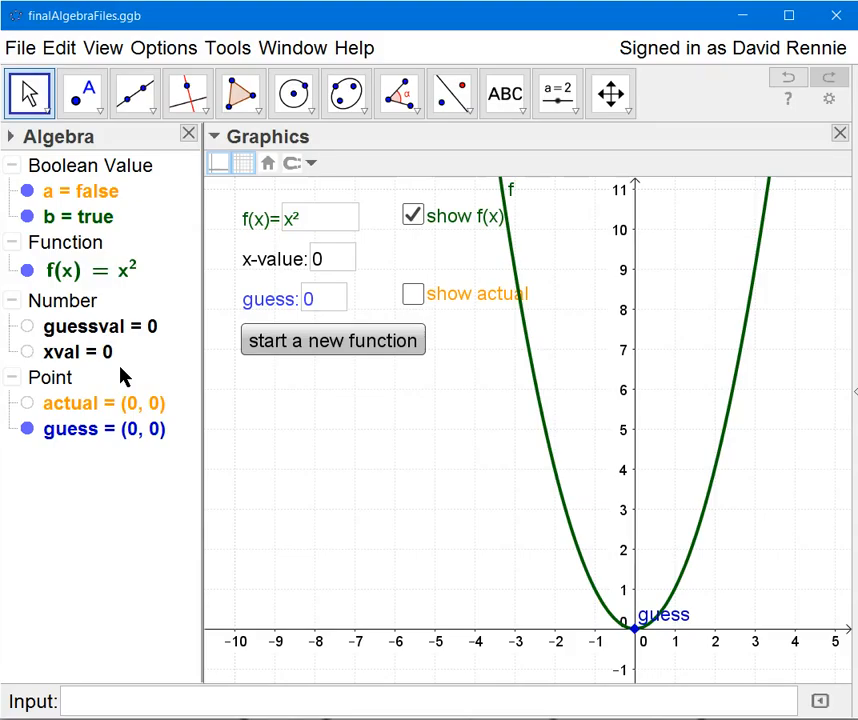
left_click(84, 352)
left_click(55, 310, "ctrl")
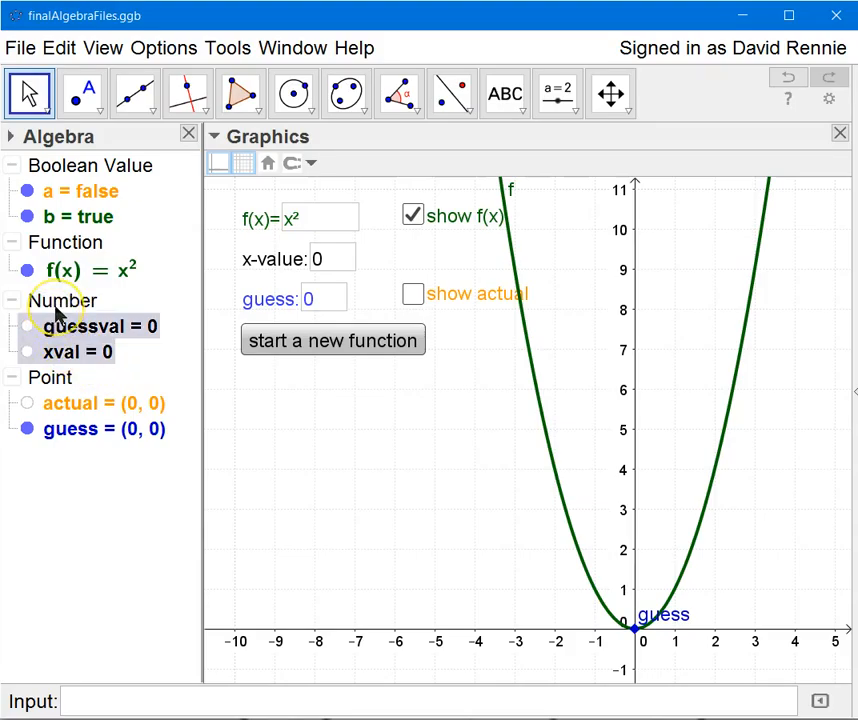
left_click(38, 303)
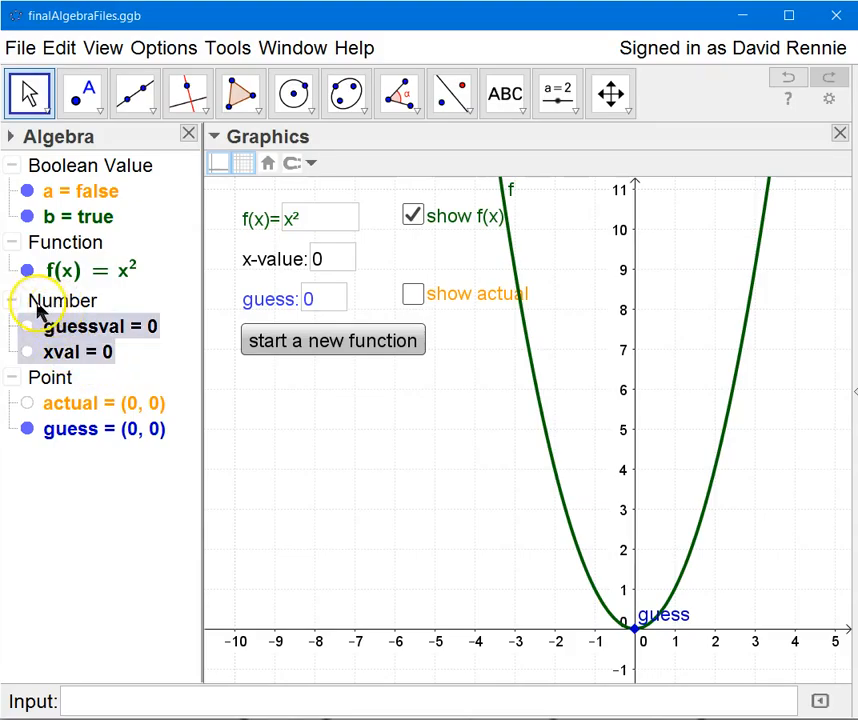
left_click(108, 330)
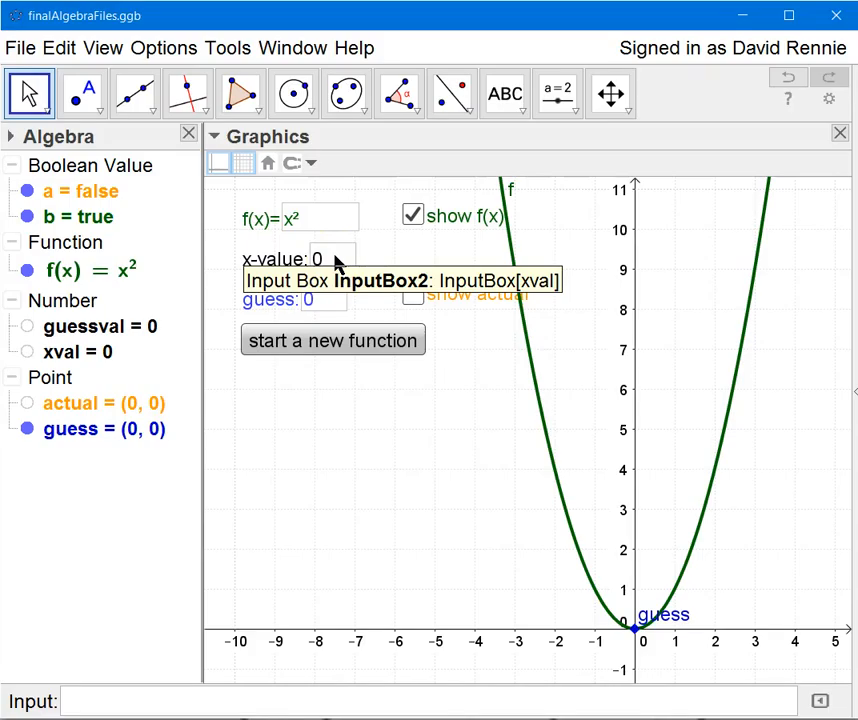
left_click(188, 135)
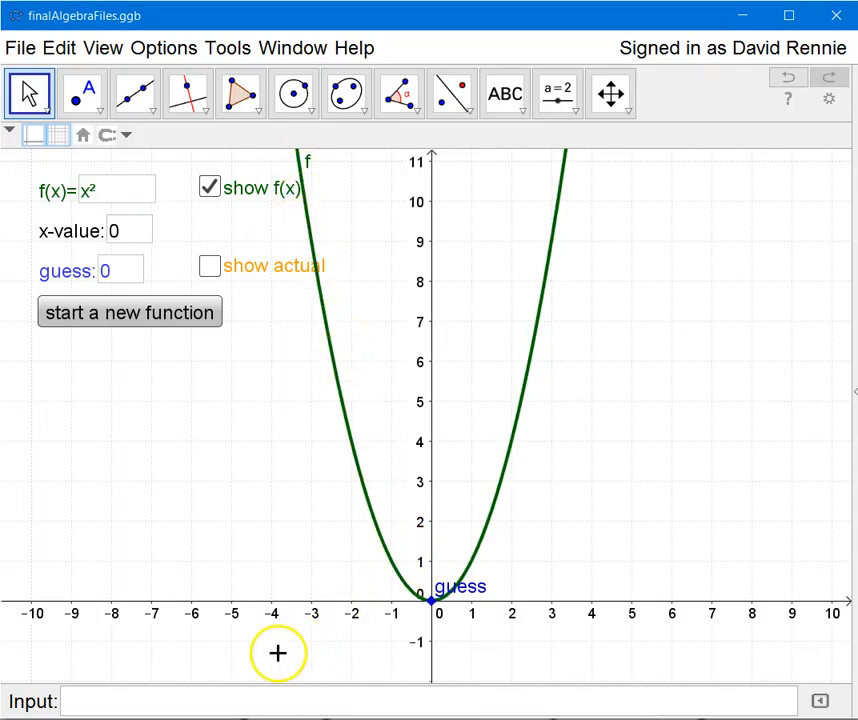
Step: Switch to the blank GeoGebra window and create the function f(x)=x
key("alt+Tab")
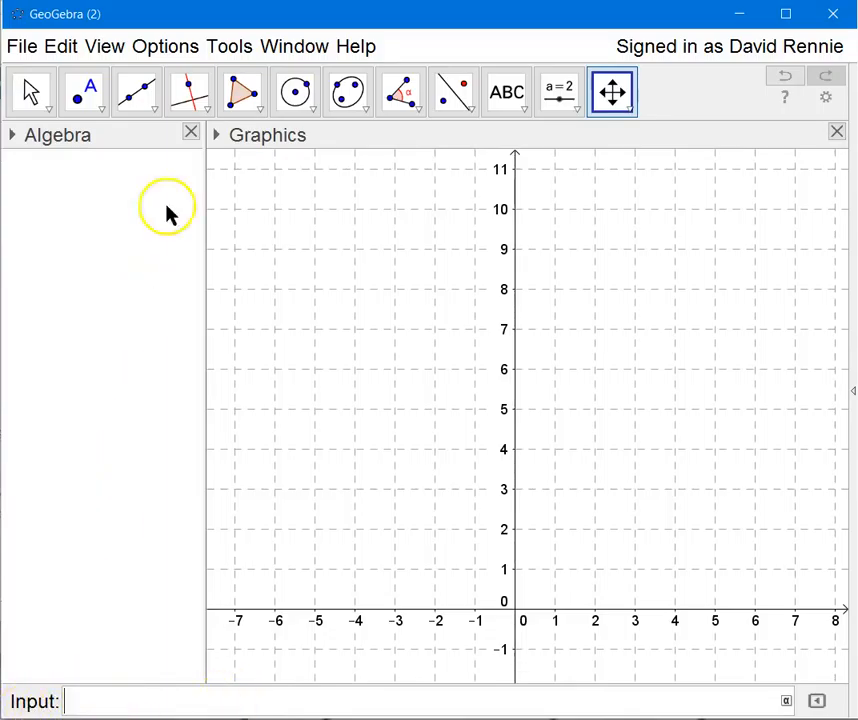
left_click(110, 50)
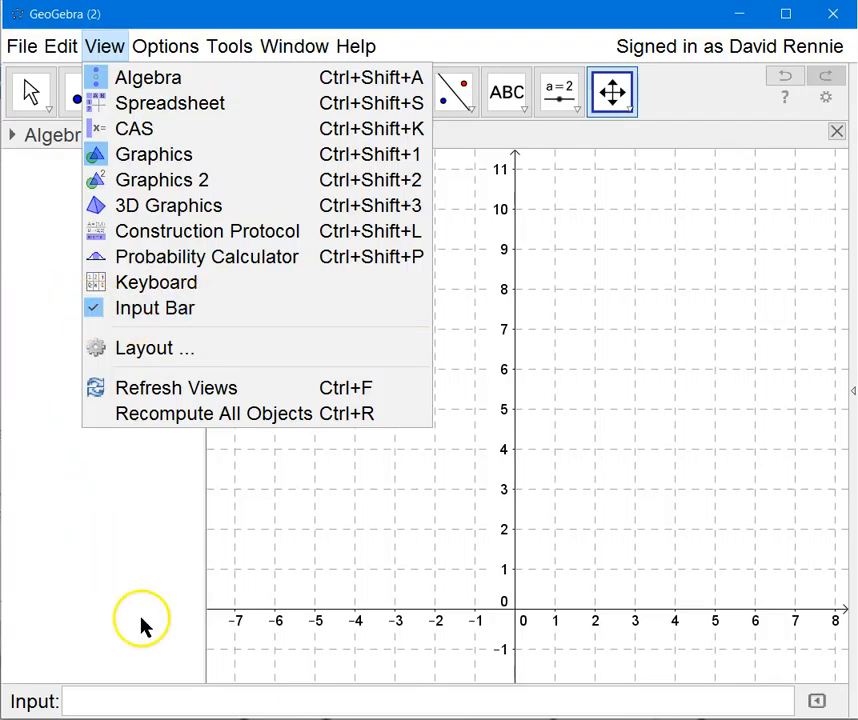
left_click(110, 700)
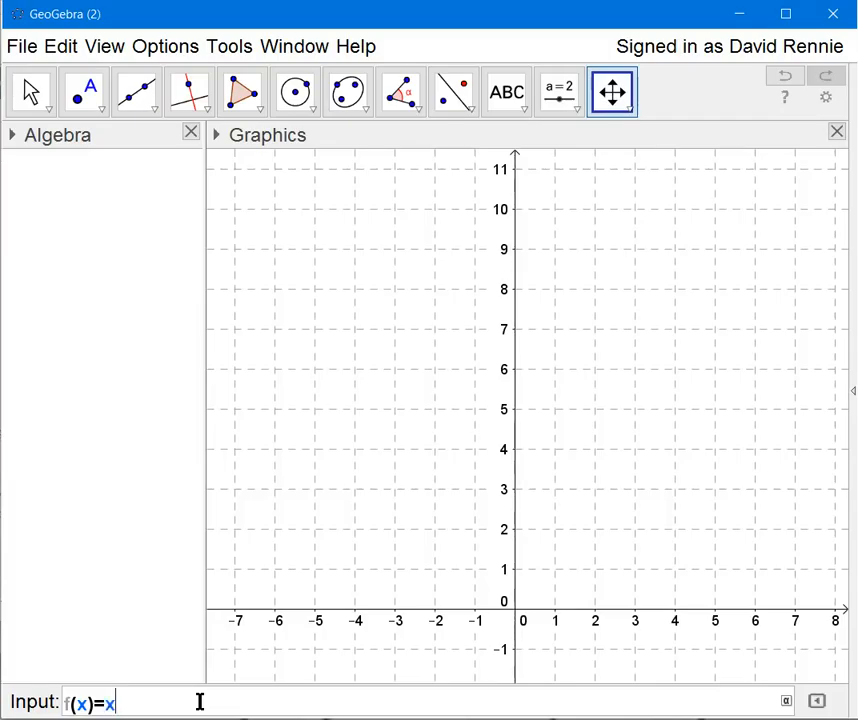
key("Return")
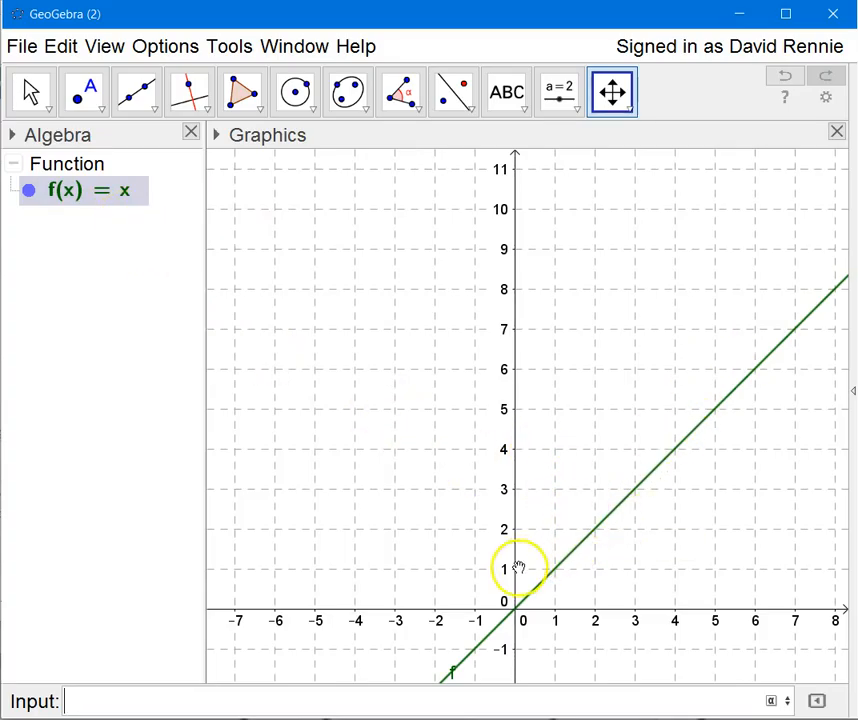
Step: Open the properties of function f and redefine it as x^2
right_click(64, 191)
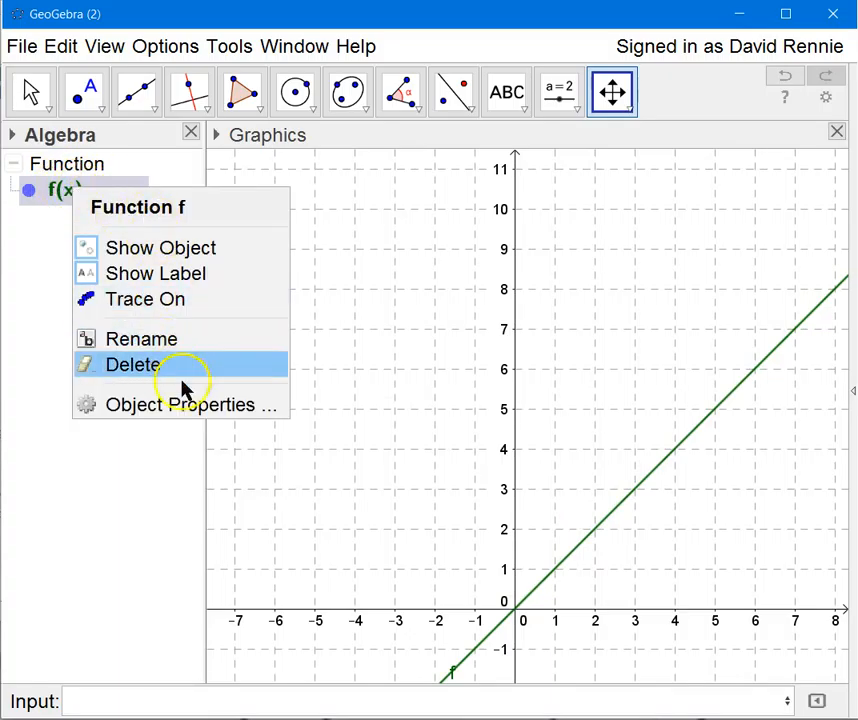
left_click(205, 413)
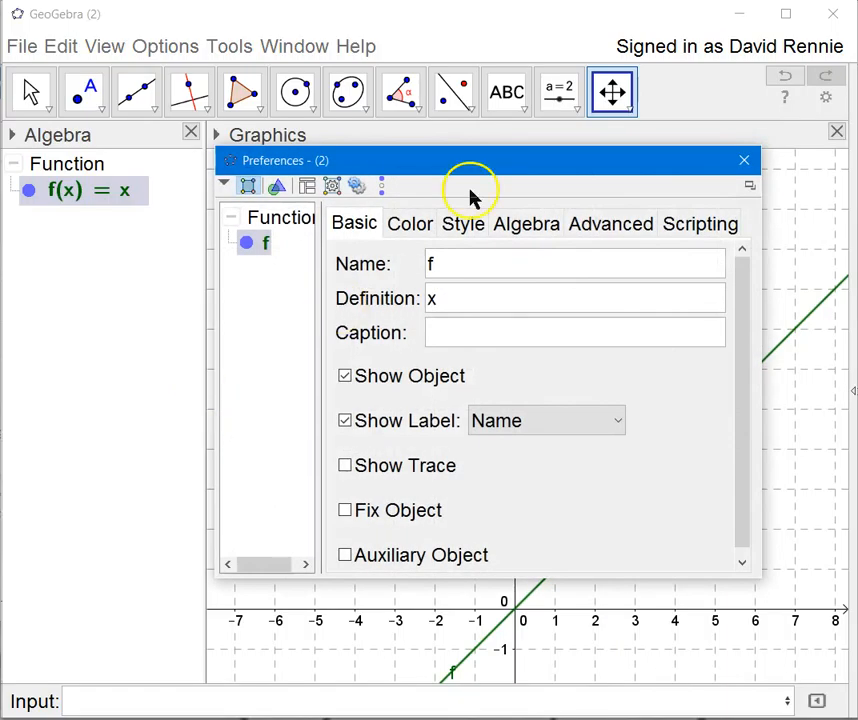
left_click_drag(478, 172, 358, 44)
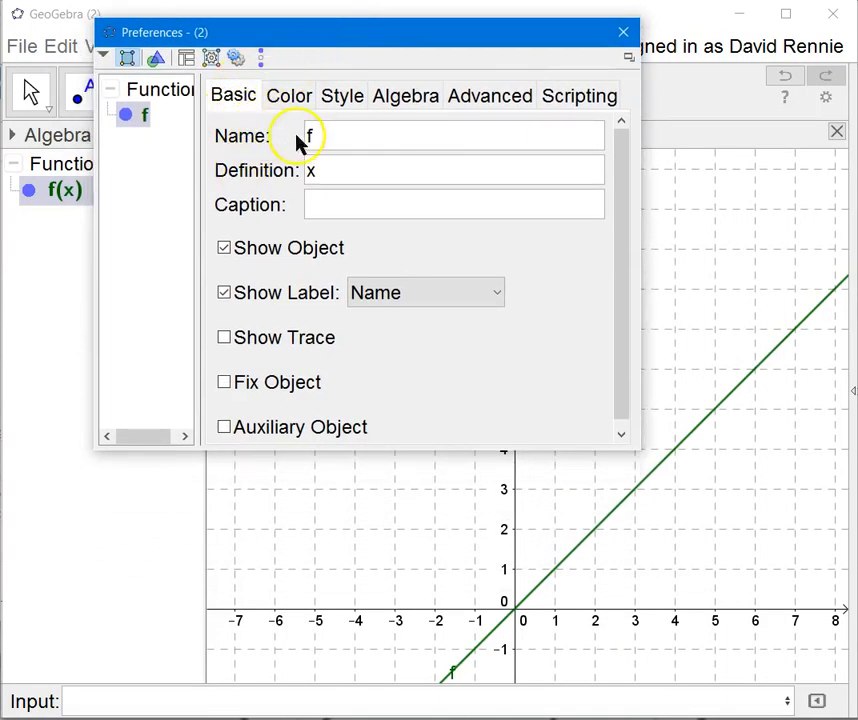
left_click(145, 116)
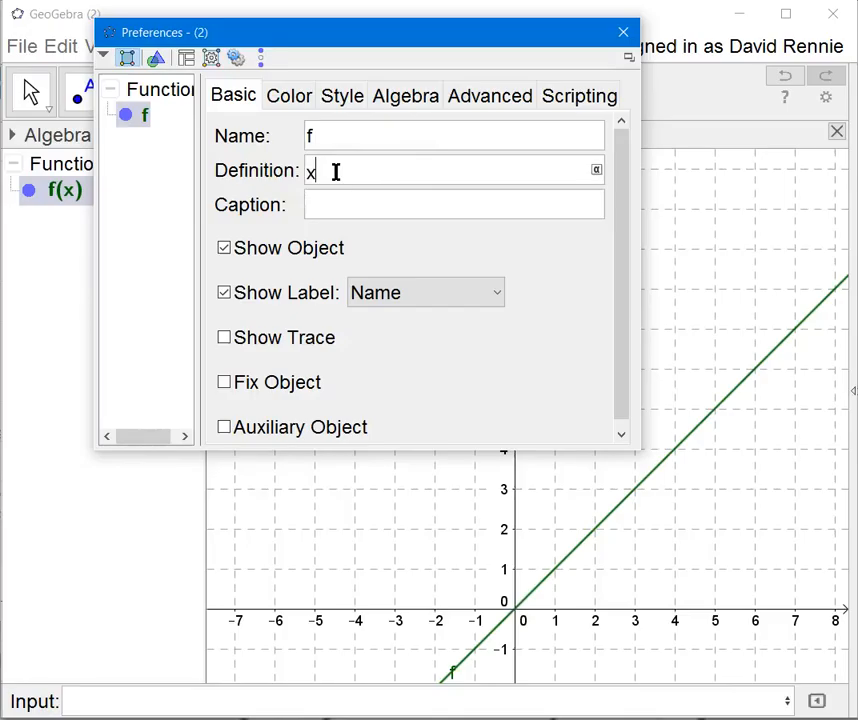
left_click(358, 170)
left_click(324, 168)
left_click(348, 173)
key("Return")
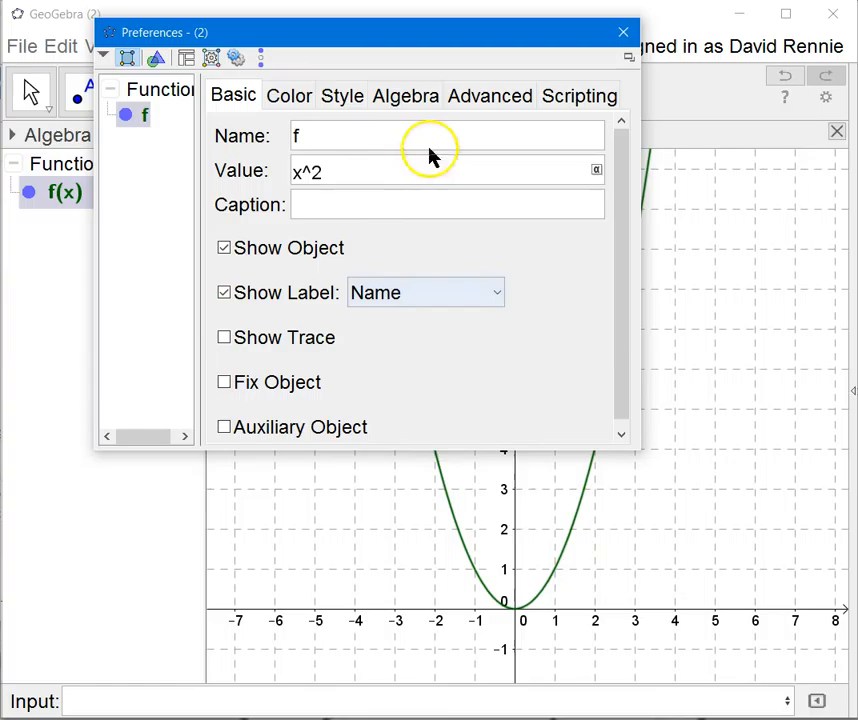
Step: Try the Name & Value label on function f, and set its label to Caption
left_click_drag(383, 46, 496, 282)
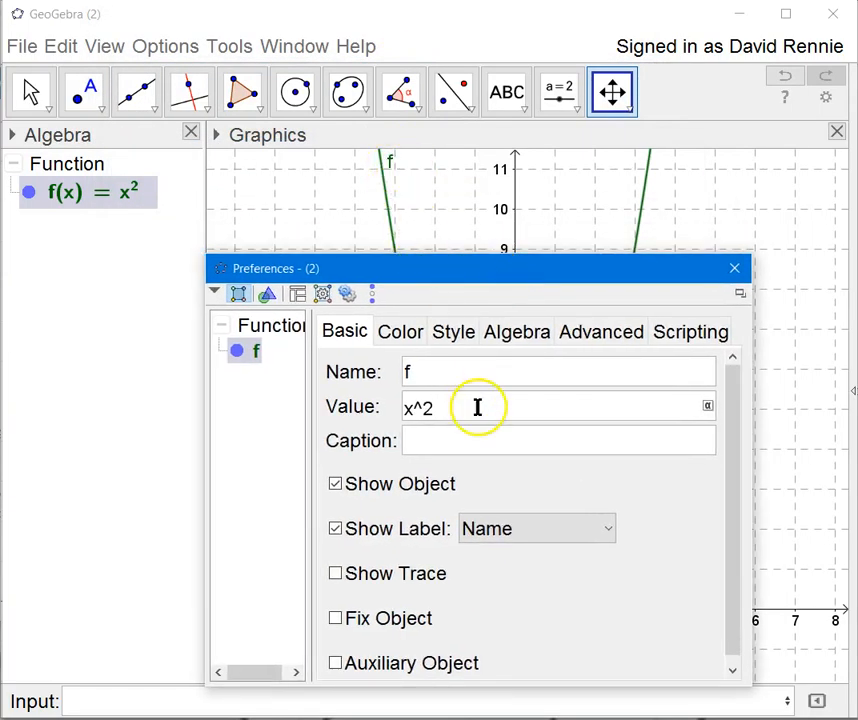
left_click(510, 540)
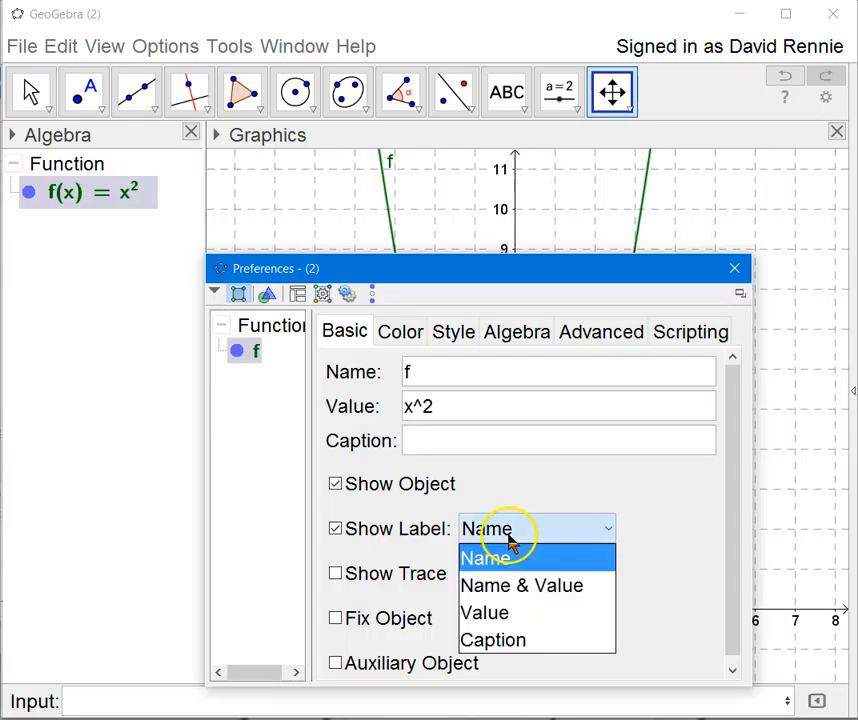
left_click(540, 587)
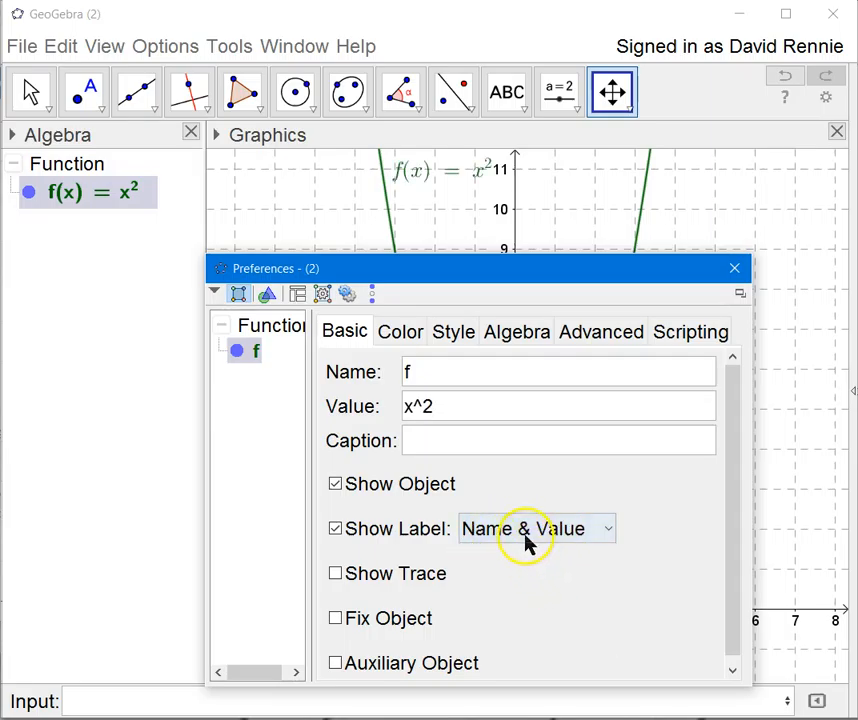
left_click(527, 540)
left_click(521, 647)
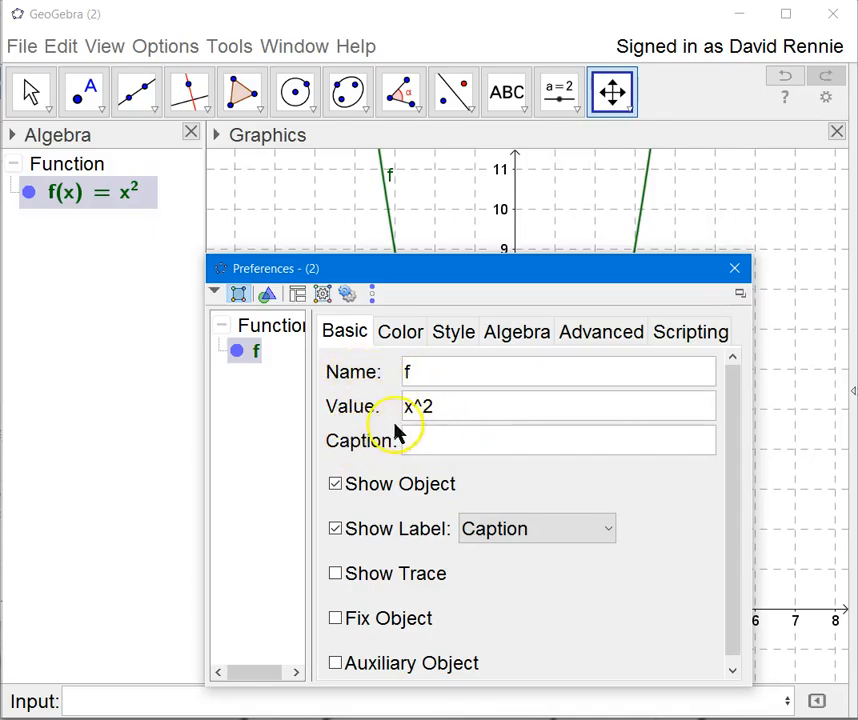
Step: Try red (255, 0, 51) and light green (102, 204, 0) as the color of function f
left_click(392, 344)
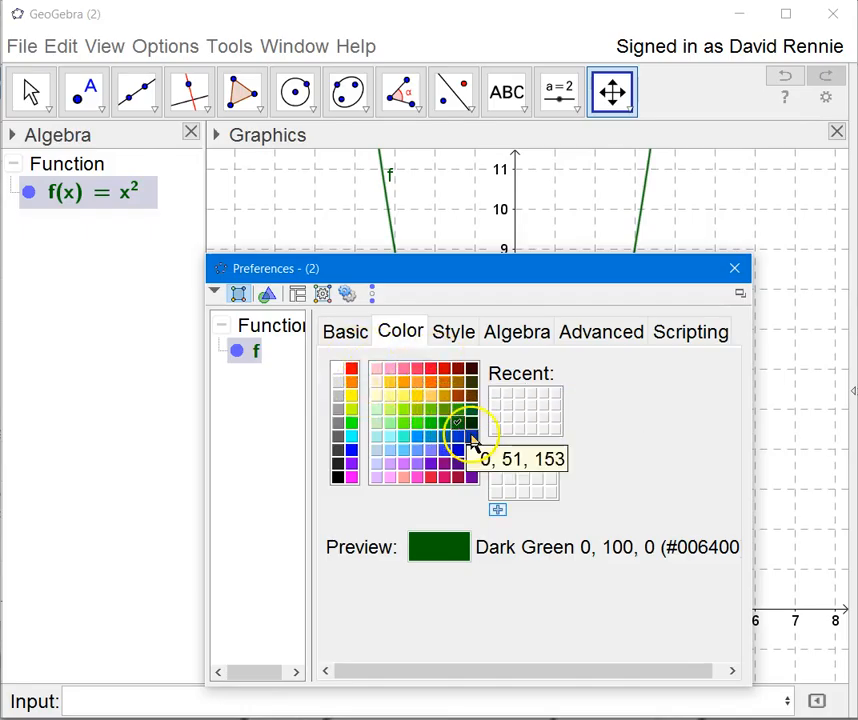
left_click(415, 369)
left_click(431, 369)
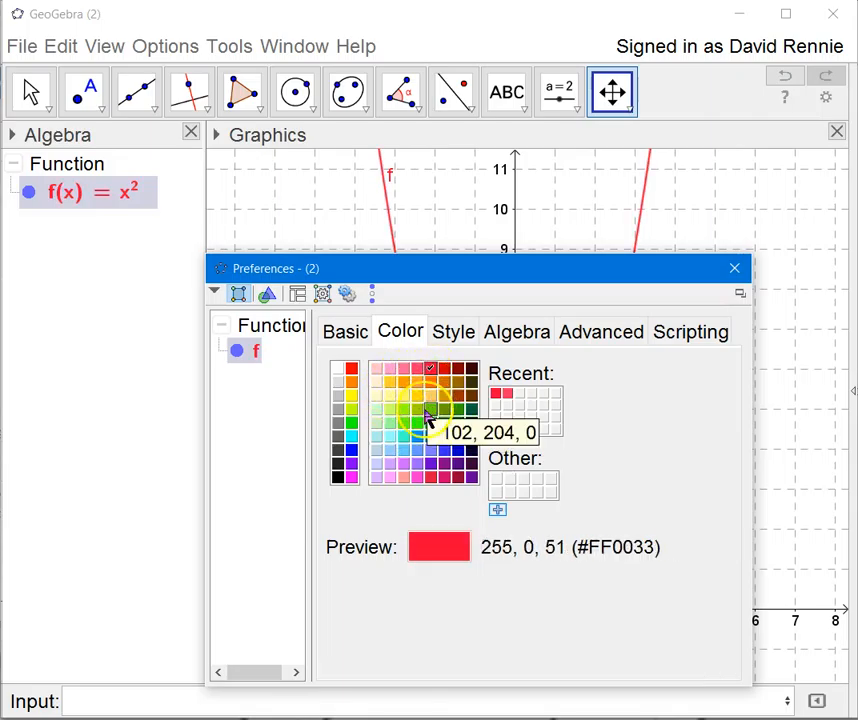
left_click(430, 410)
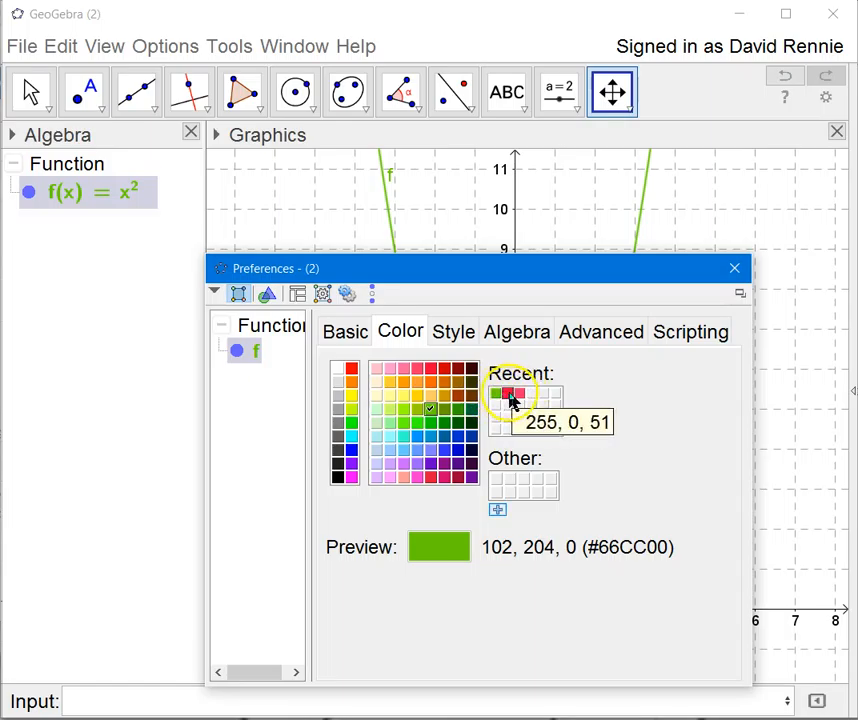
Step: Set the function's line thickness to 9 and its color to green (0, 153, 0), and close its properties
left_click(457, 337)
left_click_drag(413, 405, 450, 402)
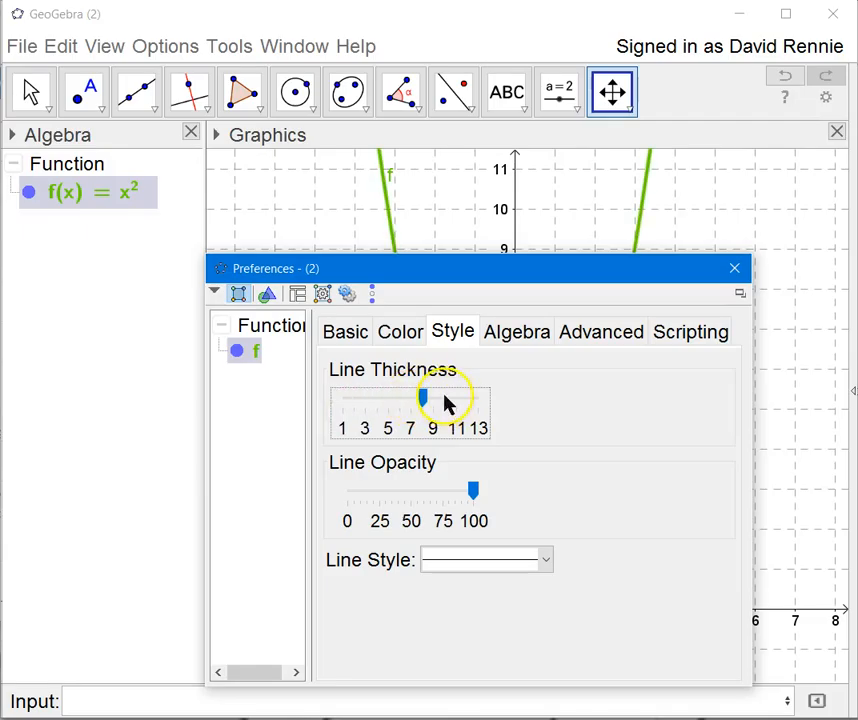
left_click(397, 336)
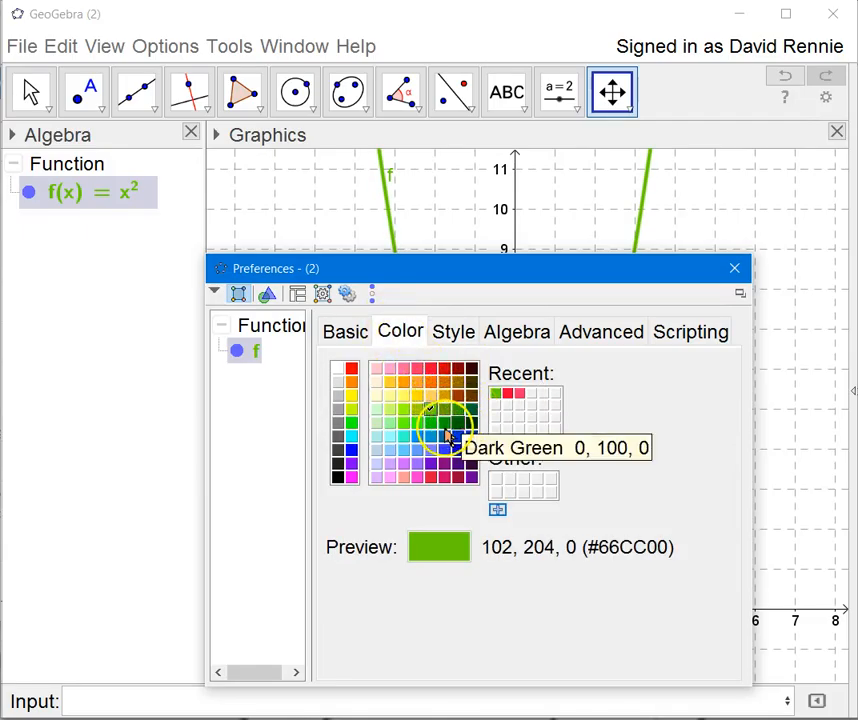
left_click(444, 424)
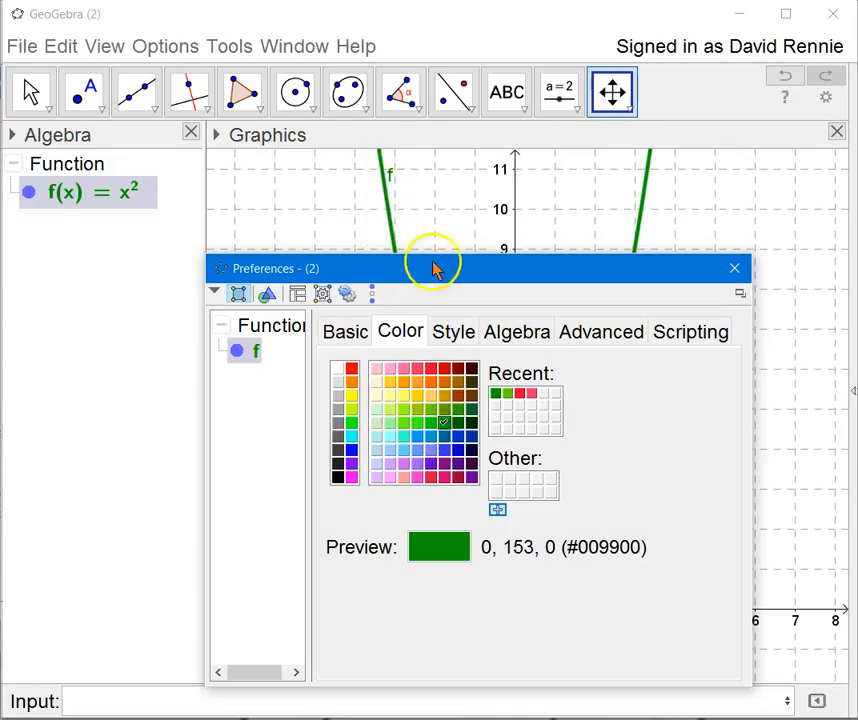
left_click(462, 336)
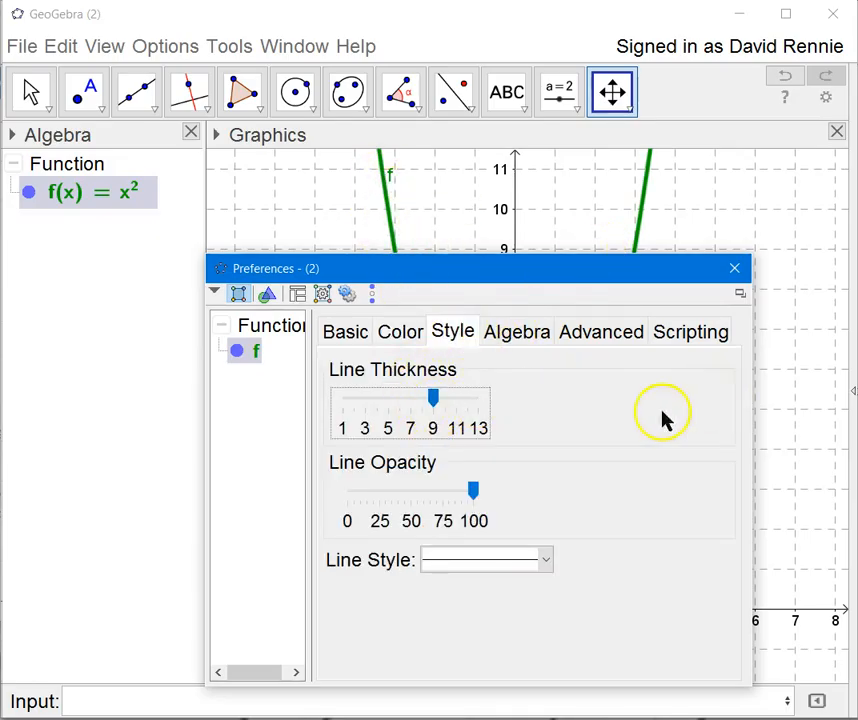
left_click(733, 270)
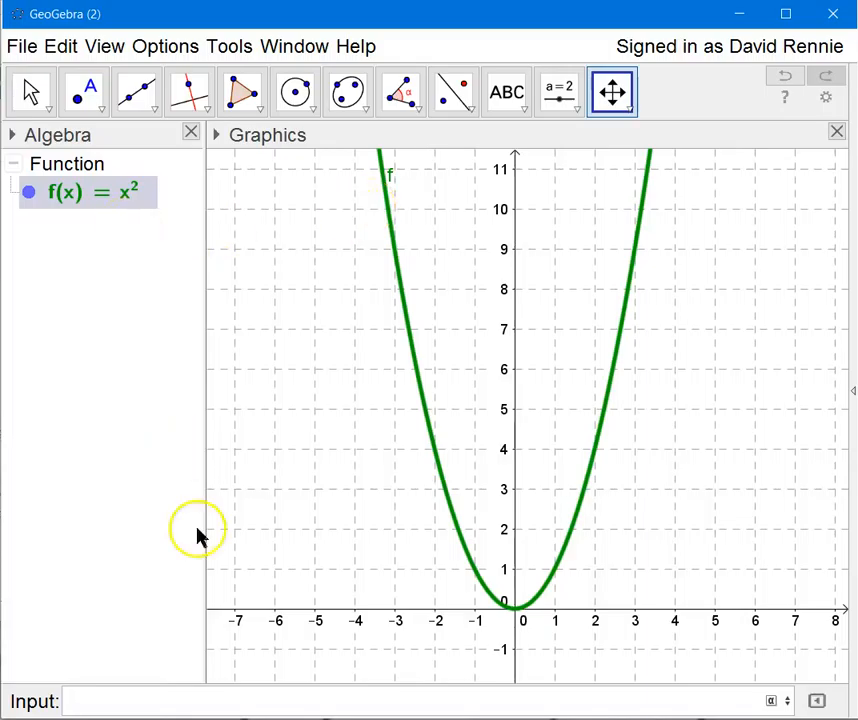
Step: Redefine the function as f(x)=x^3
left_click(182, 701)
type("f(x)=")
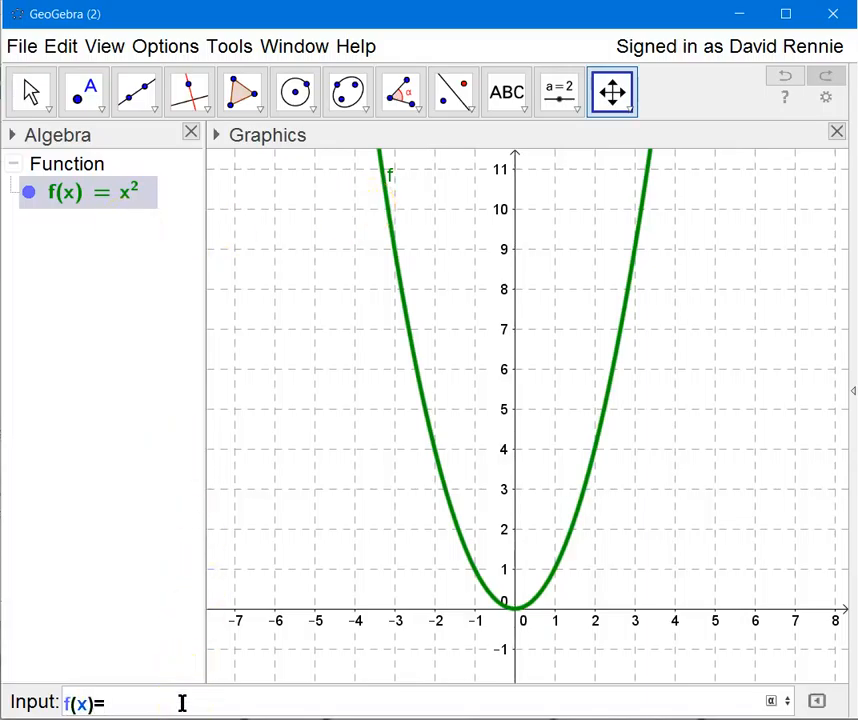
type("x^3")
key("Return")
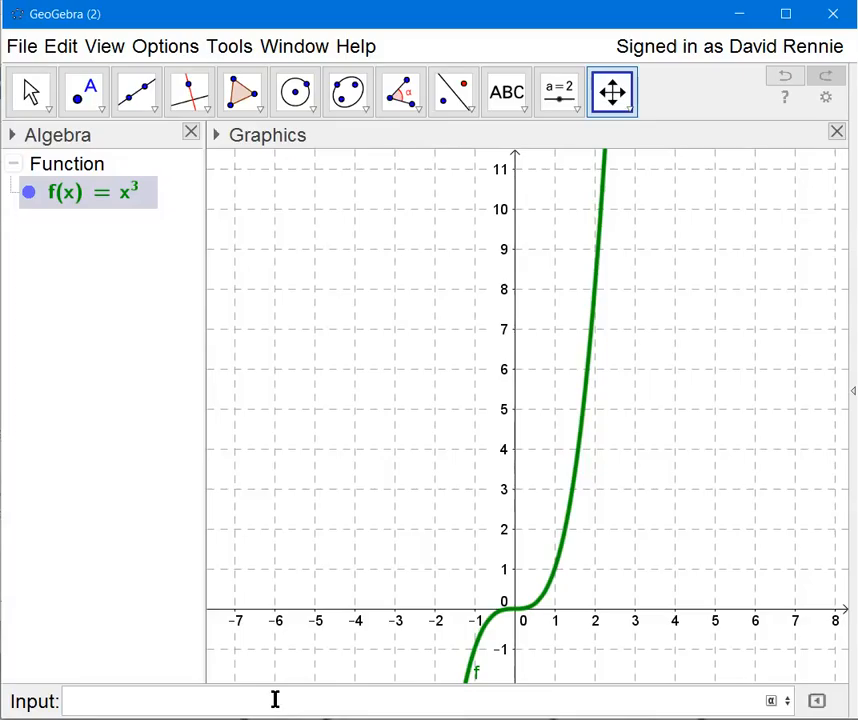
Step: Create two numbers, xval = 0 and guessval = 0
type("A")
key("BackSpace")
type("xval = 0")
key("Return")
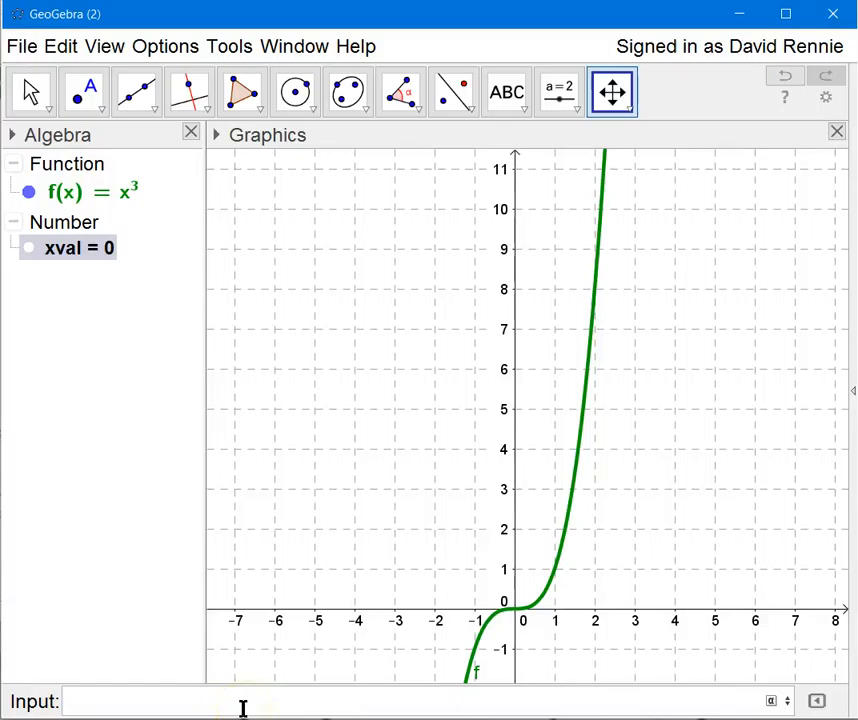
type("guessval=0")
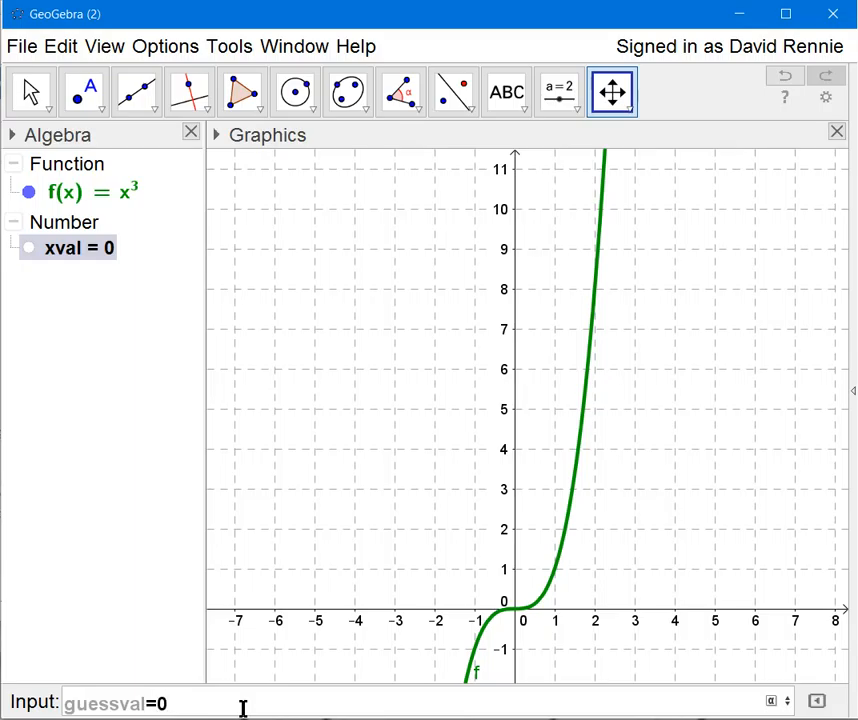
key("Return")
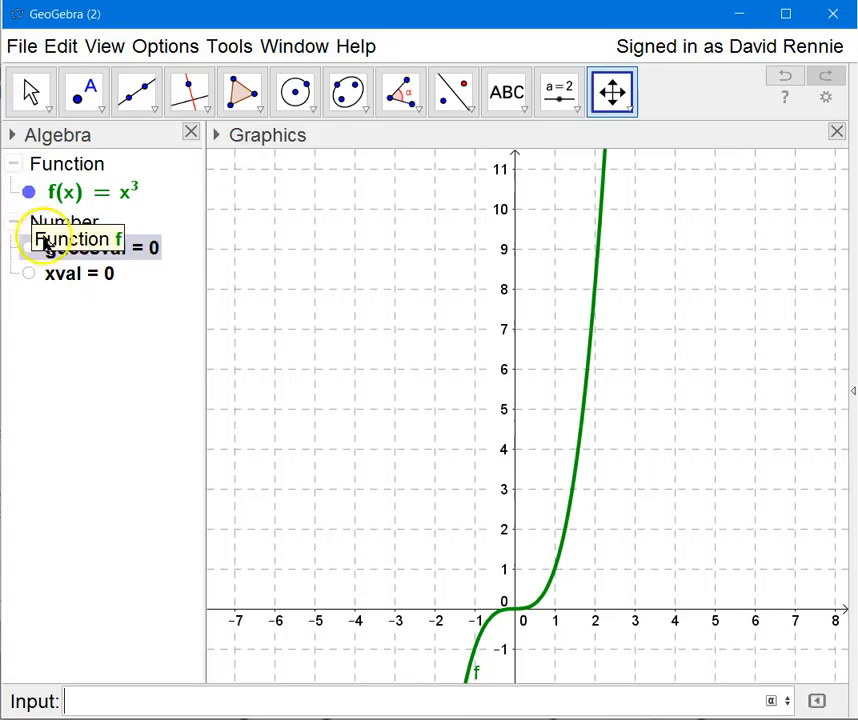
Step: Hide and show the graph of function f twice, leaving it shown
left_click(29, 193)
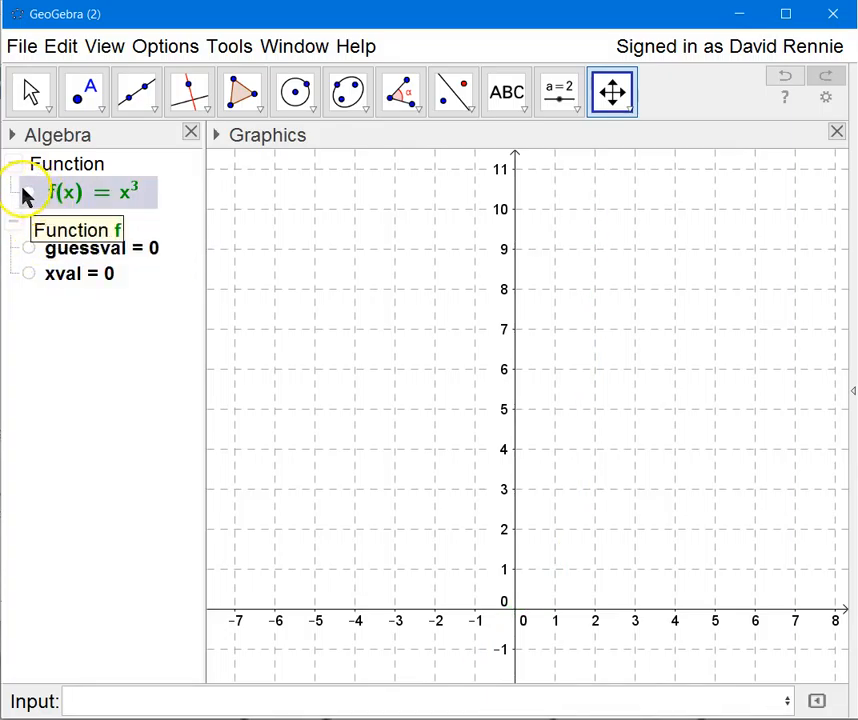
left_click(29, 195)
left_click(29, 195)
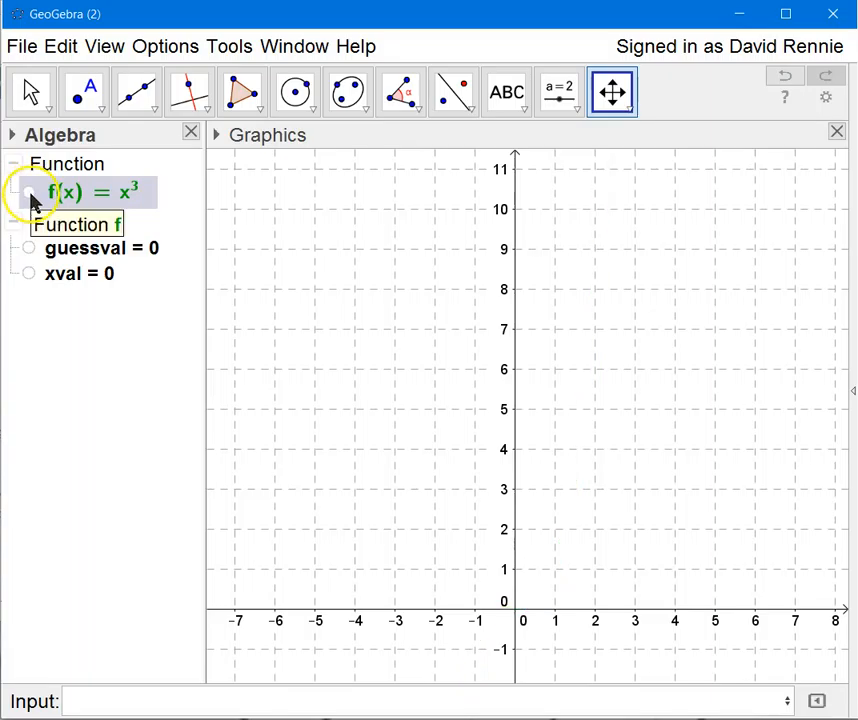
left_click(29, 195)
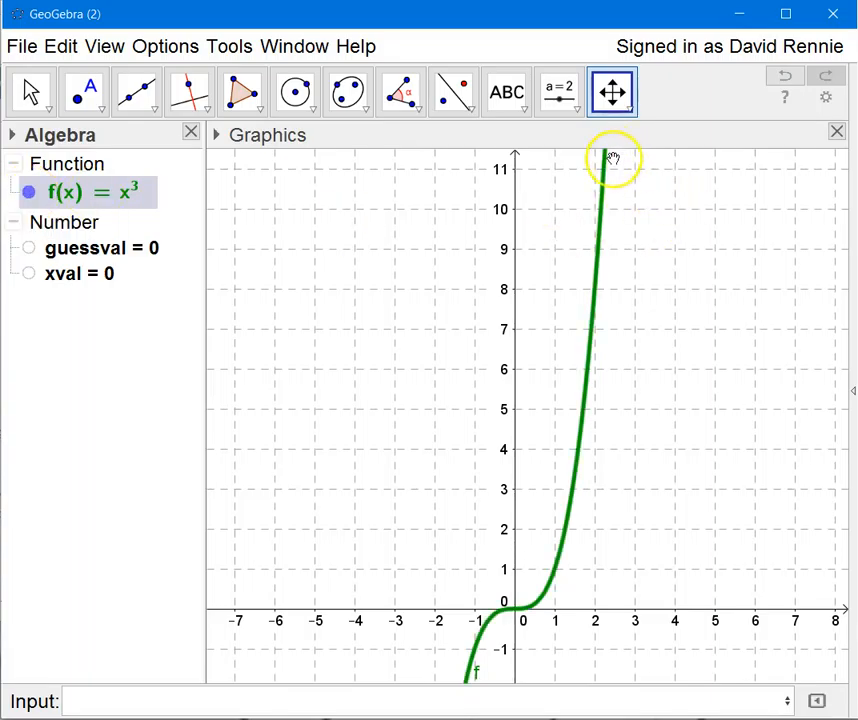